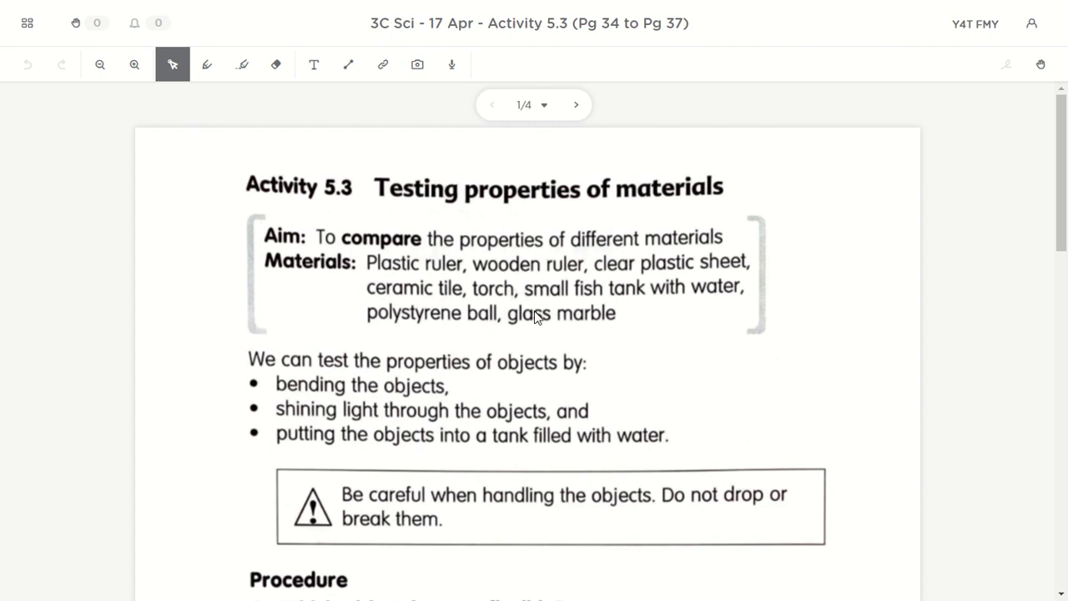
# Scroll page 1 down until the Procedure heading and question A are visible
pyautogui.scroll(-4, 534, 310)
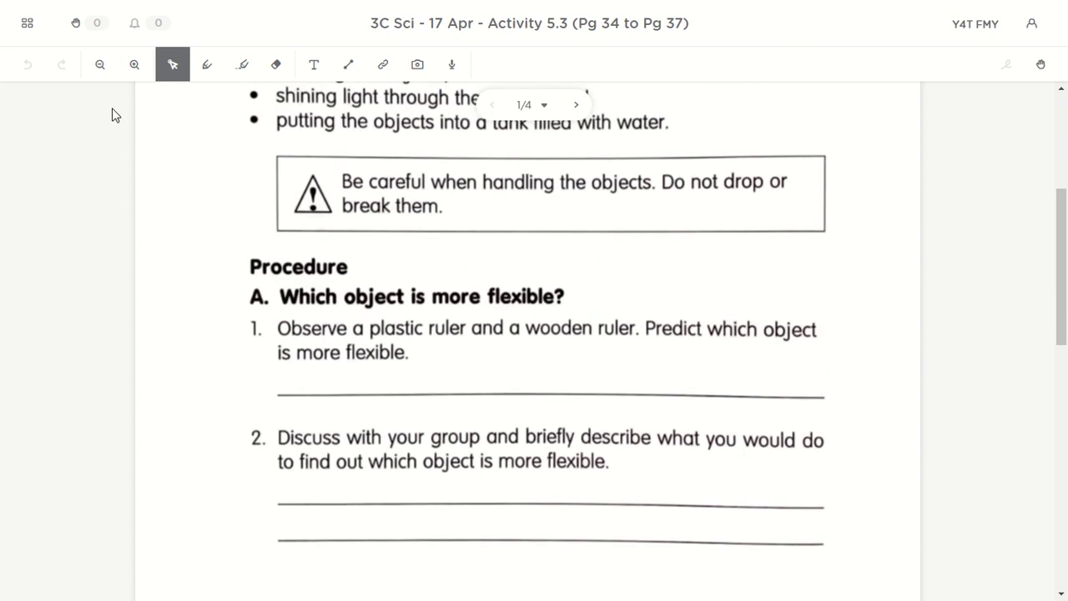
# Highlight 'more flexible' in heading A and the rulers in item 1 in yellow
pyautogui.click(206, 68)
pyautogui.moveTo(431, 297); pyautogui.dragTo(493, 293)
pyautogui.click(27, 67)
pyautogui.click(241, 66)
pyautogui.moveTo(431, 296); pyautogui.dragTo(564, 296)
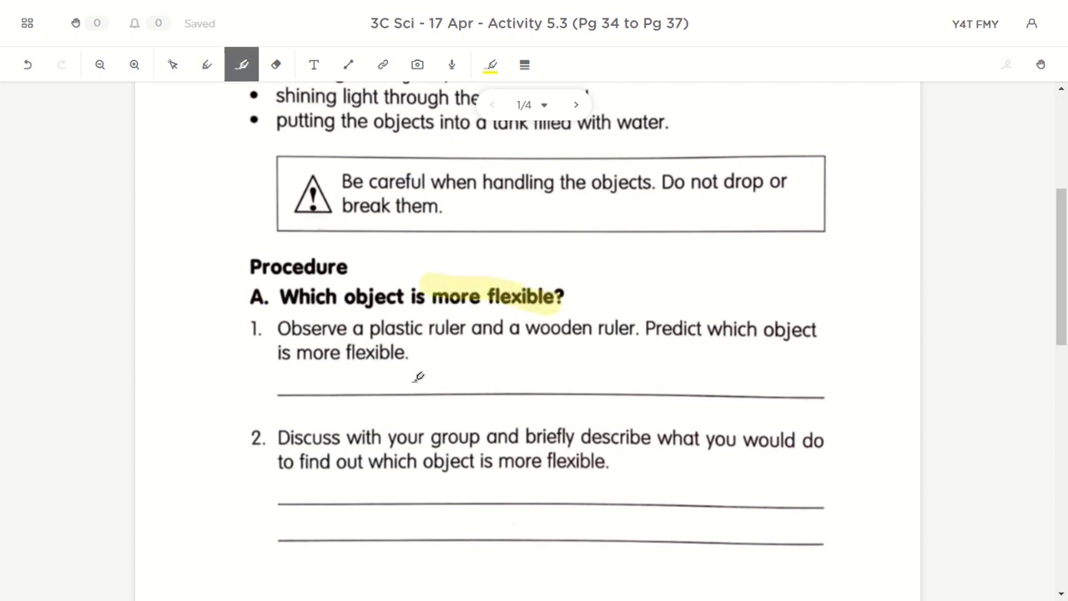
pyautogui.moveTo(354, 329); pyautogui.dragTo(624, 328)
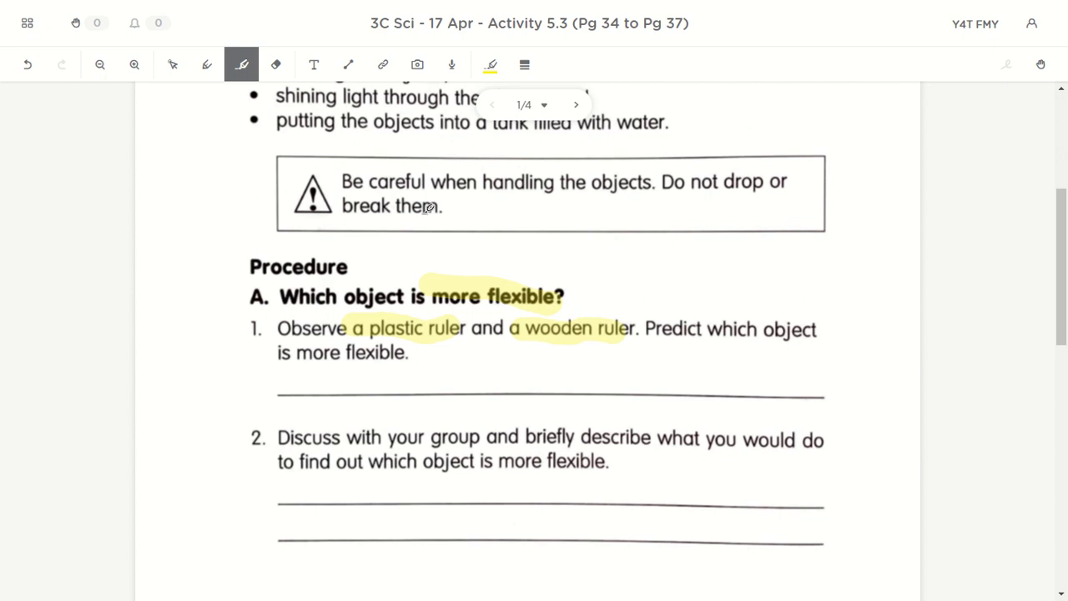
# Add the red typed answer 'Plastic ruler' below item 1
pyautogui.click(314, 65)
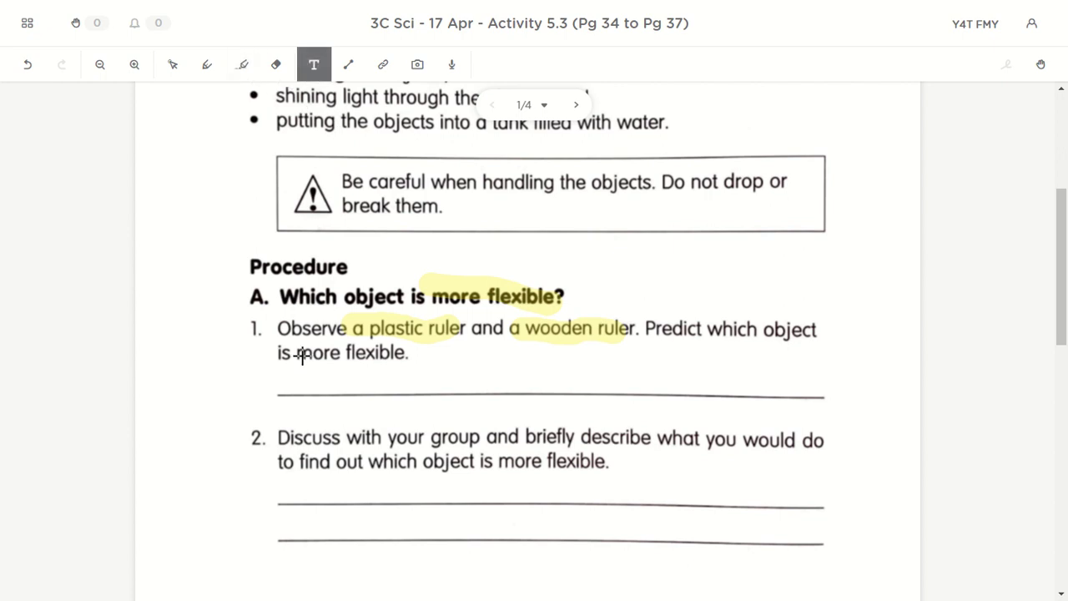
pyautogui.moveTo(281, 364); pyautogui.dragTo(466, 395)
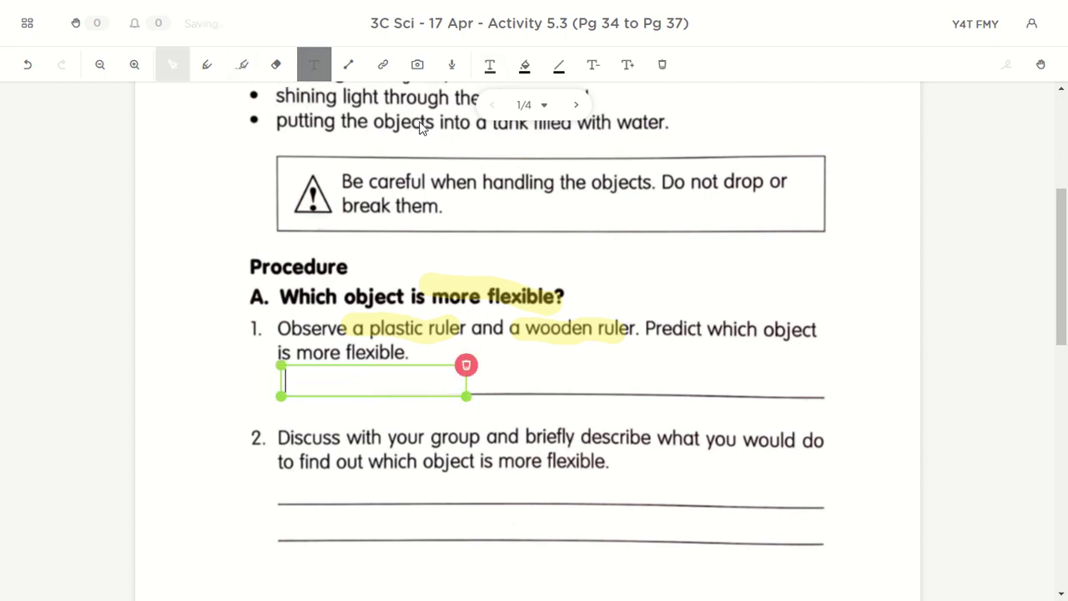
pyautogui.click(490, 67)
pyautogui.click(438, 101)
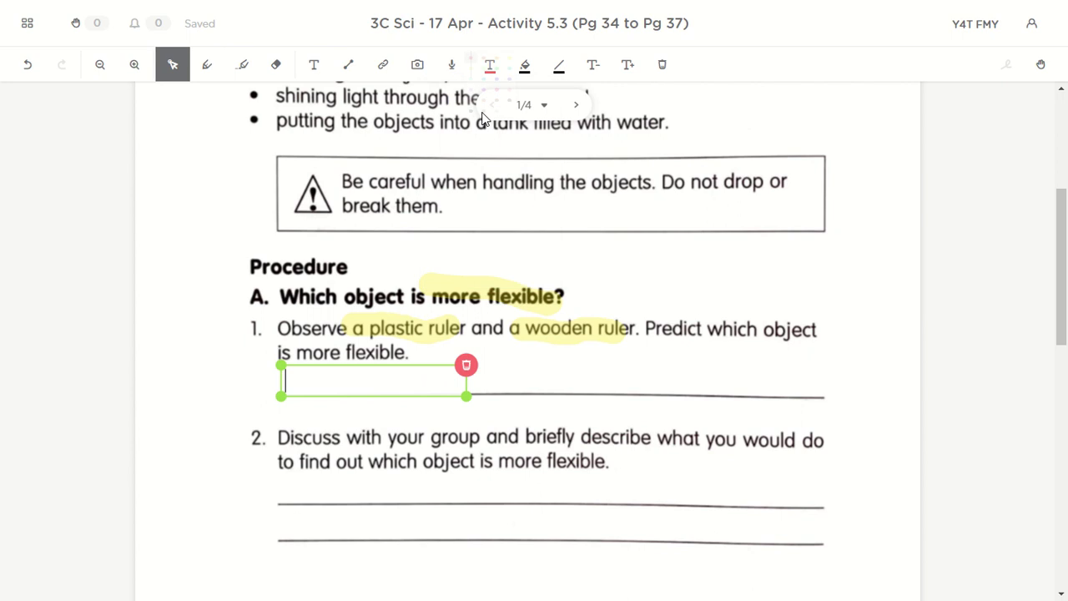
pyautogui.write('Plasti')
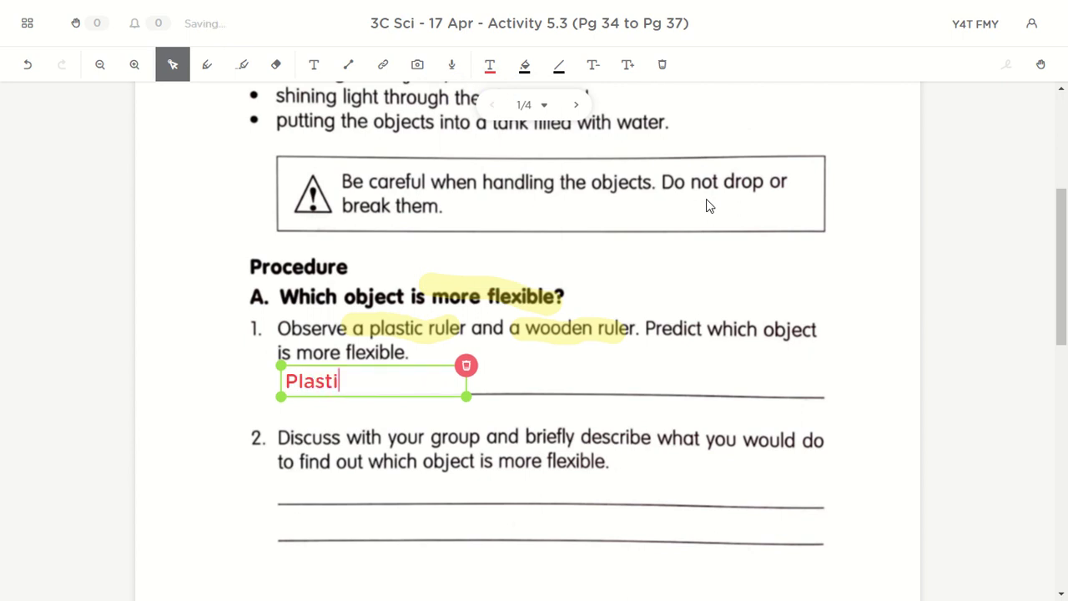
pyautogui.write('c ruler')
pyautogui.click(259, 534)
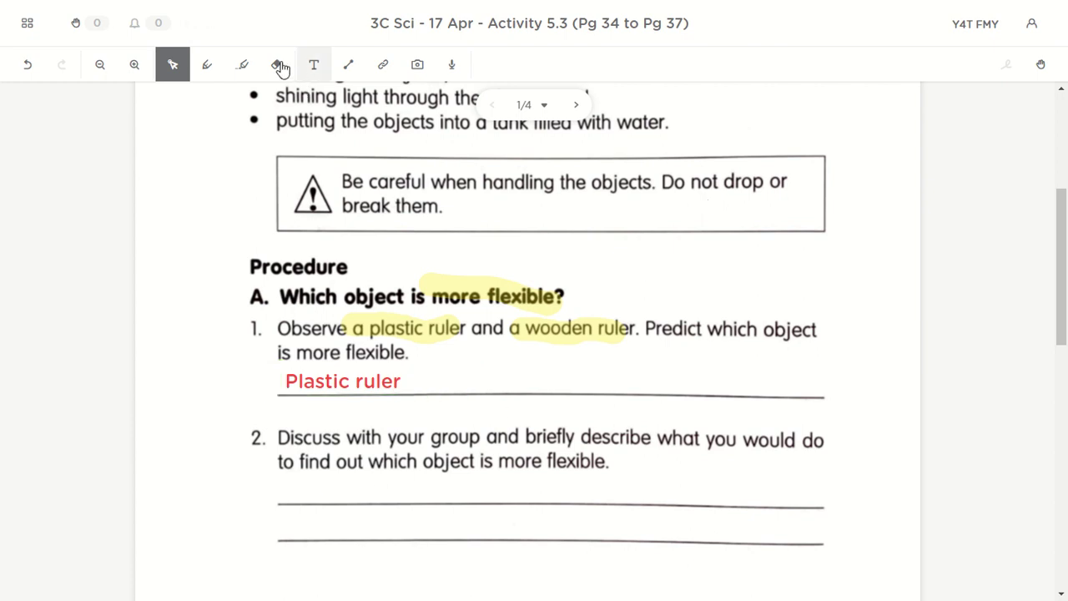
# Highlight 'what you would do', 'to find out' and 'flexible' in question 2 in yellow
pyautogui.click(213, 67)
pyautogui.click(244, 66)
pyautogui.moveTo(657, 441); pyautogui.dragTo(822, 443)
pyautogui.moveTo(273, 464); pyautogui.dragTo(363, 463)
pyautogui.moveTo(554, 460); pyautogui.dragTo(610, 461)
# Add the red answer 'bend the rulers. the ruler that can bend more is more flexible.' under question 2
pyautogui.click(313, 66)
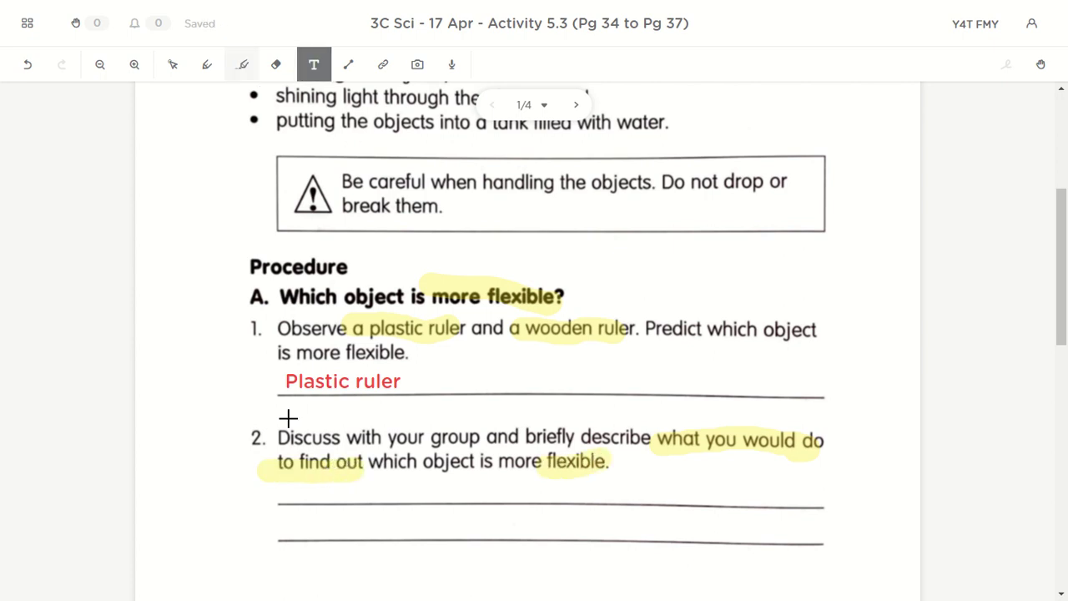
pyautogui.moveTo(289, 509); pyautogui.dragTo(439, 550)
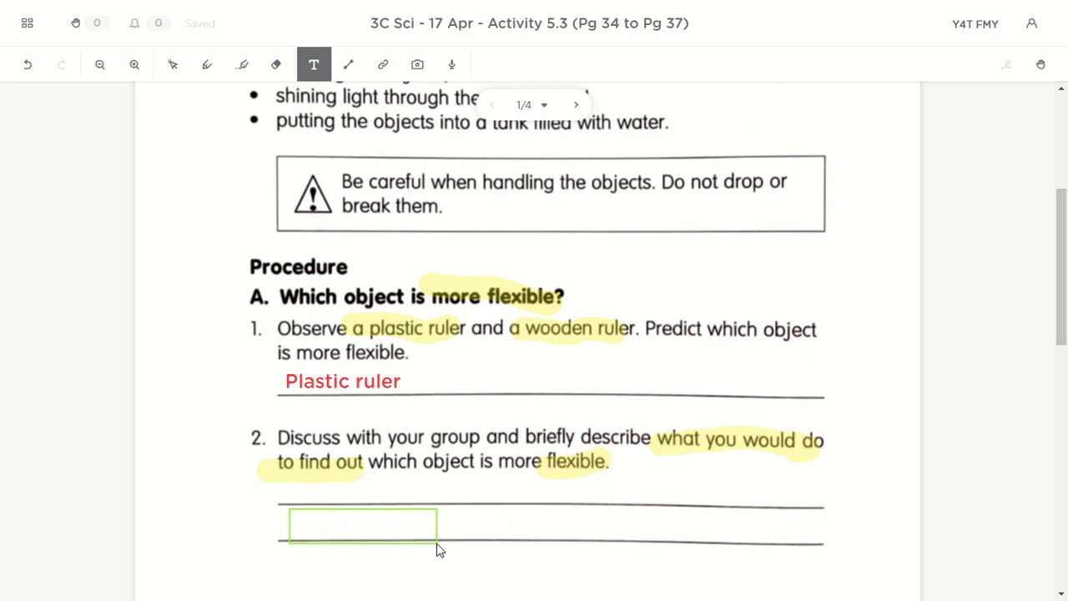
pyautogui.write('bend the')
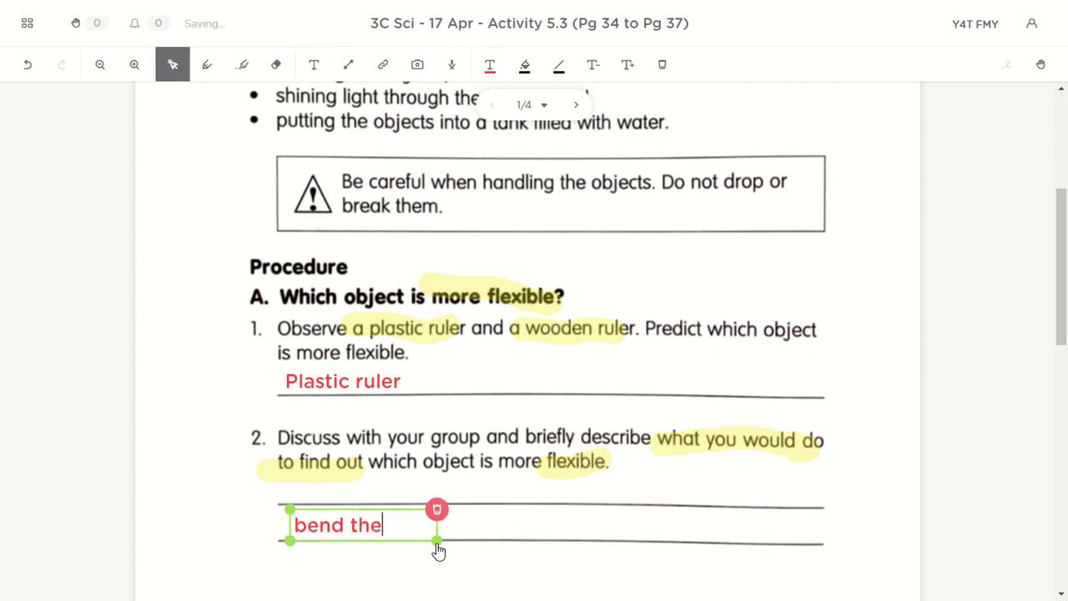
pyautogui.write(' rulerss')
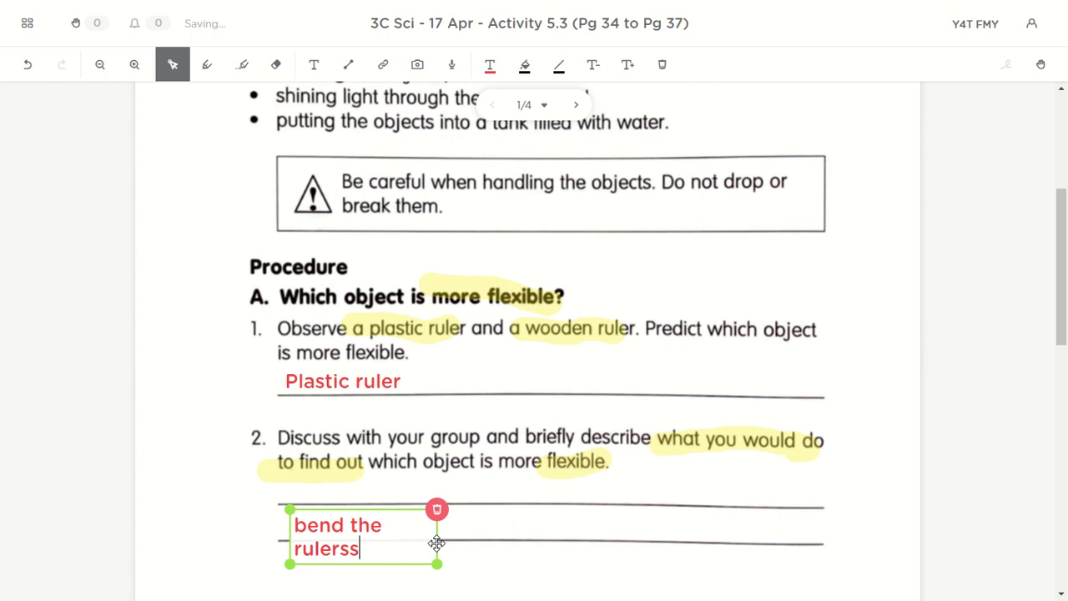
pyautogui.press('BackSpace')
pyautogui.moveTo(438, 564); pyautogui.dragTo(477, 543)
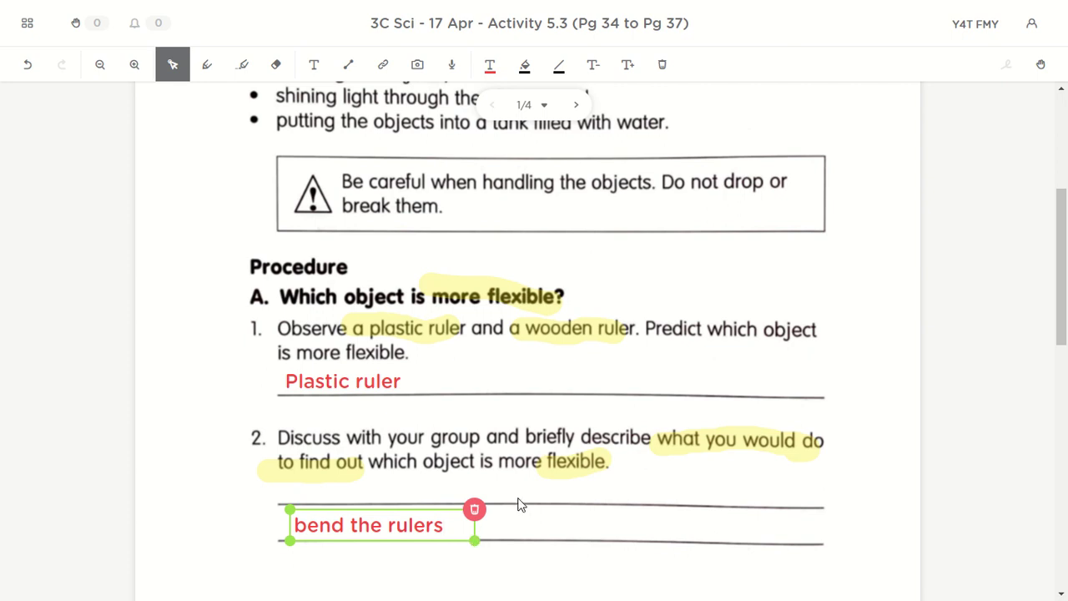
pyautogui.write('. ')
pyautogui.write('the rul')
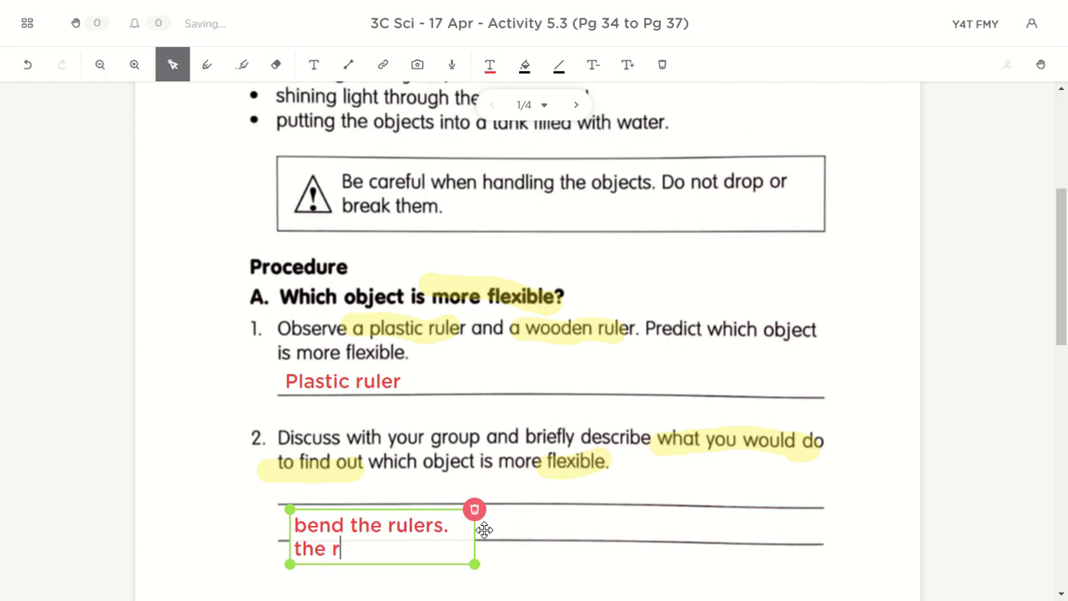
pyautogui.write('er th')
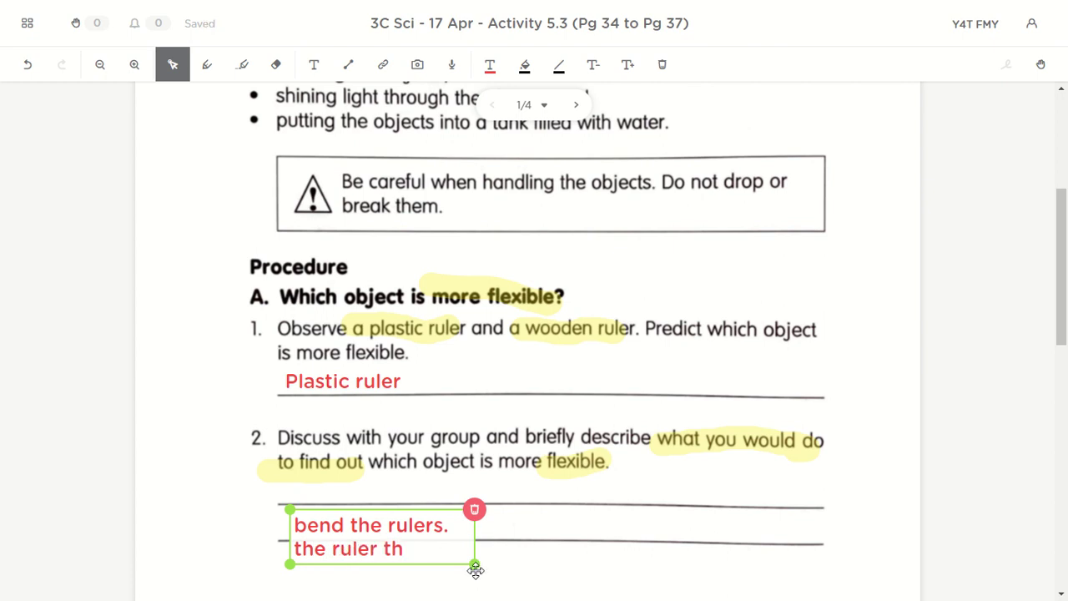
pyautogui.moveTo(475, 568); pyautogui.dragTo(751, 545)
pyautogui.write('a')
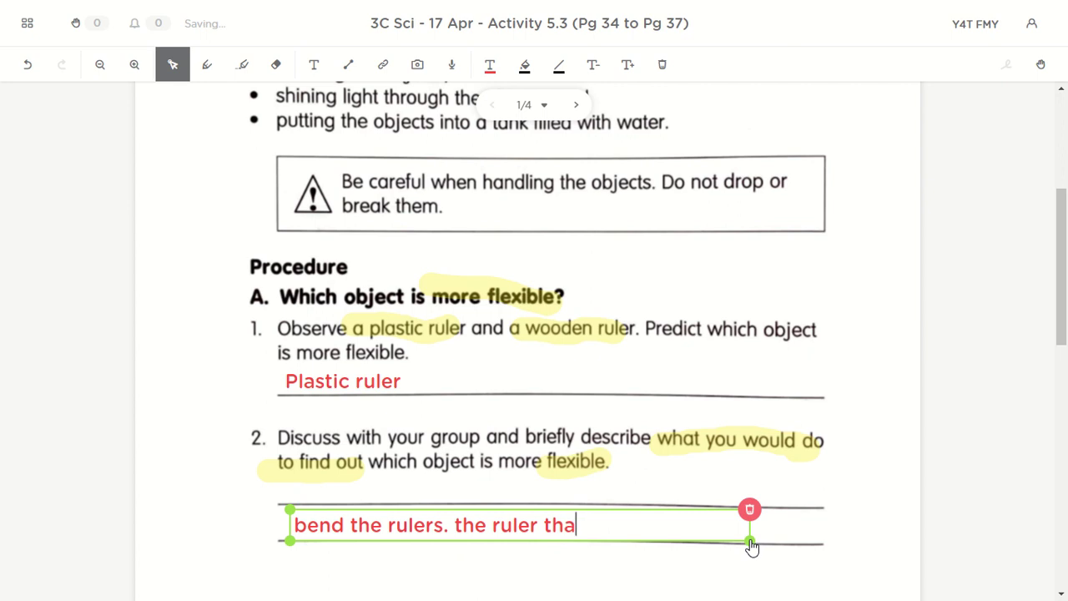
pyautogui.write('t can bend more ')
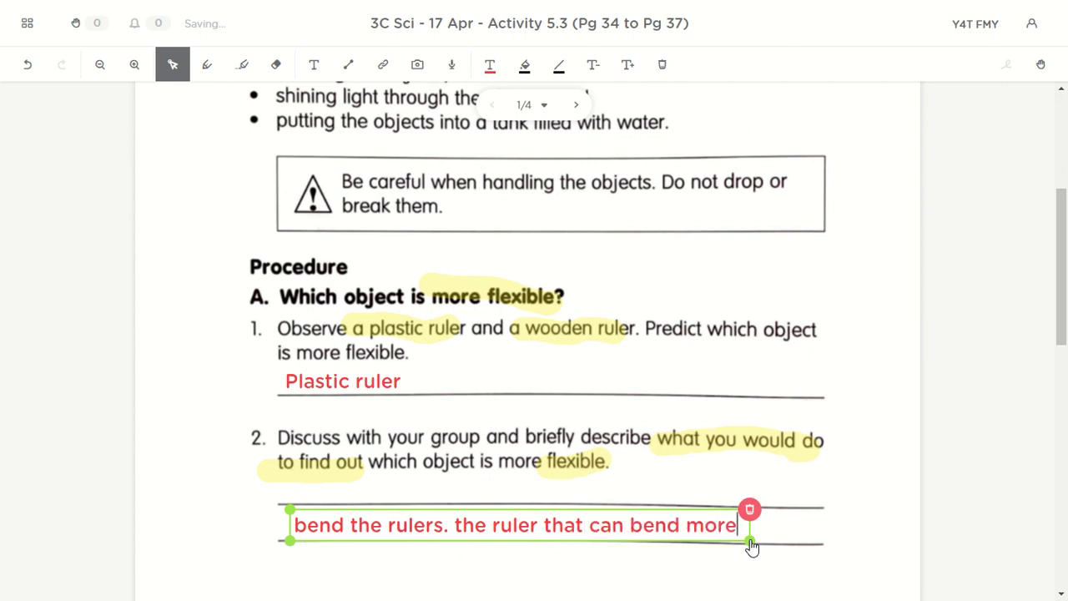
pyautogui.write('is more')
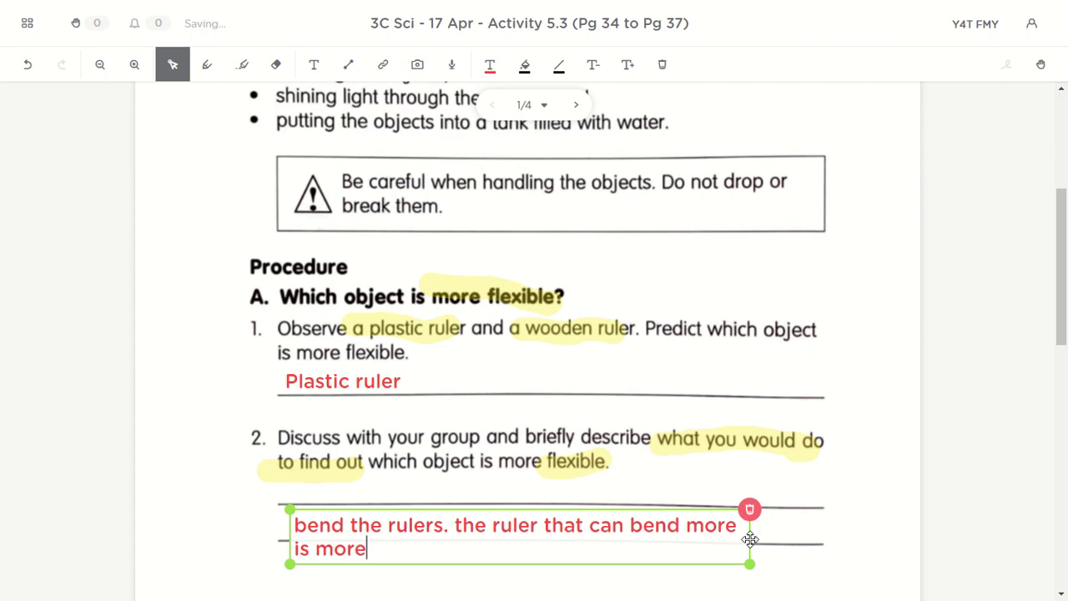
pyautogui.write(' flexible.')
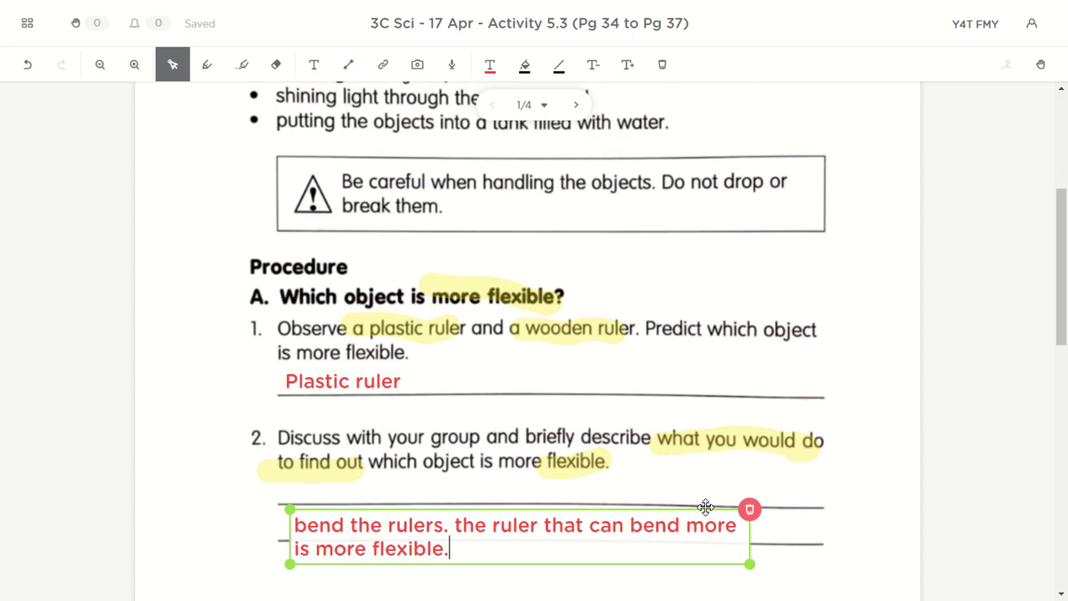
pyautogui.moveTo(693, 503); pyautogui.dragTo(687, 472)
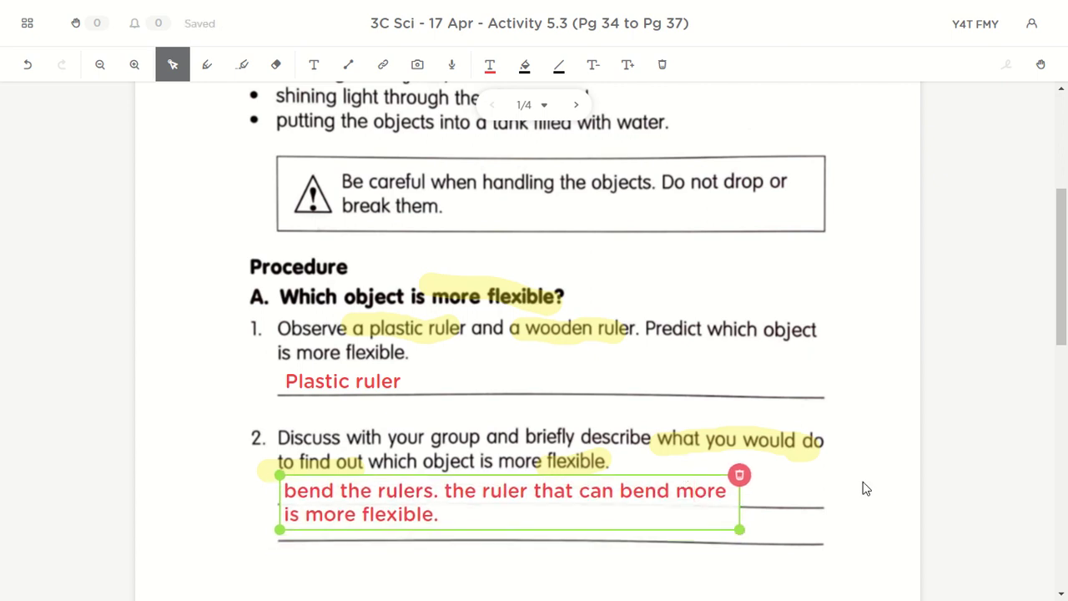
pyautogui.click(882, 465)
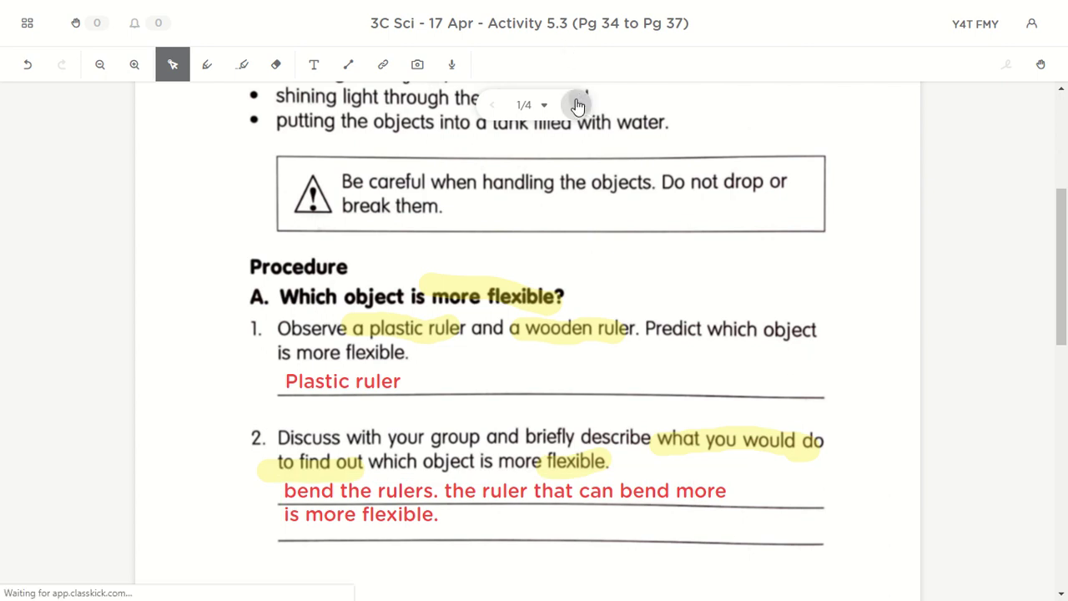
# On page 2, draw a red tick in the Plastic ruler cell of question 3's table
pyautogui.click(576, 105)
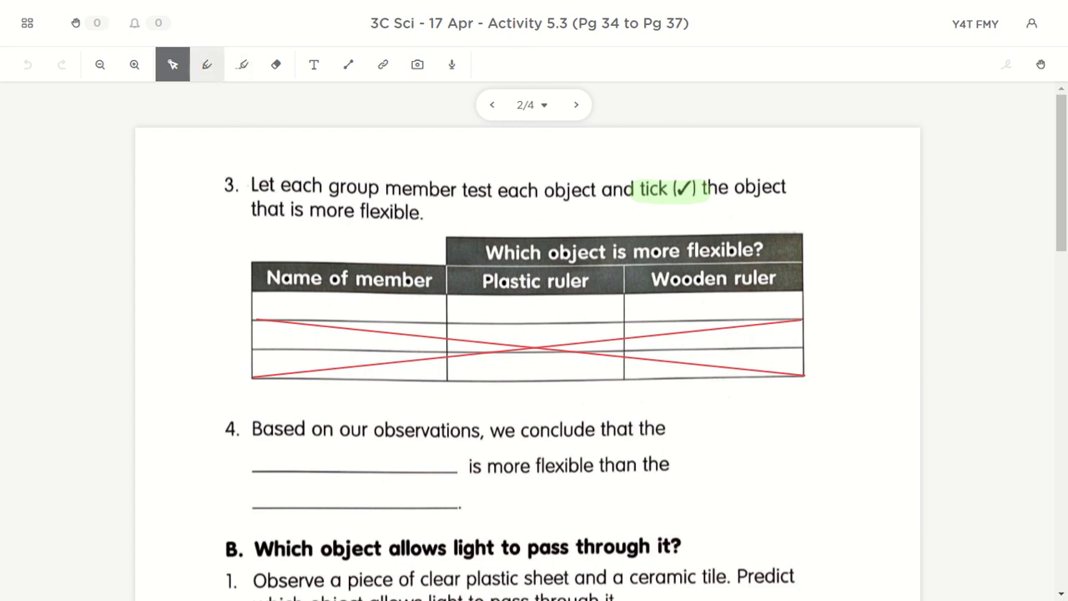
pyautogui.click(211, 67)
pyautogui.click(490, 64)
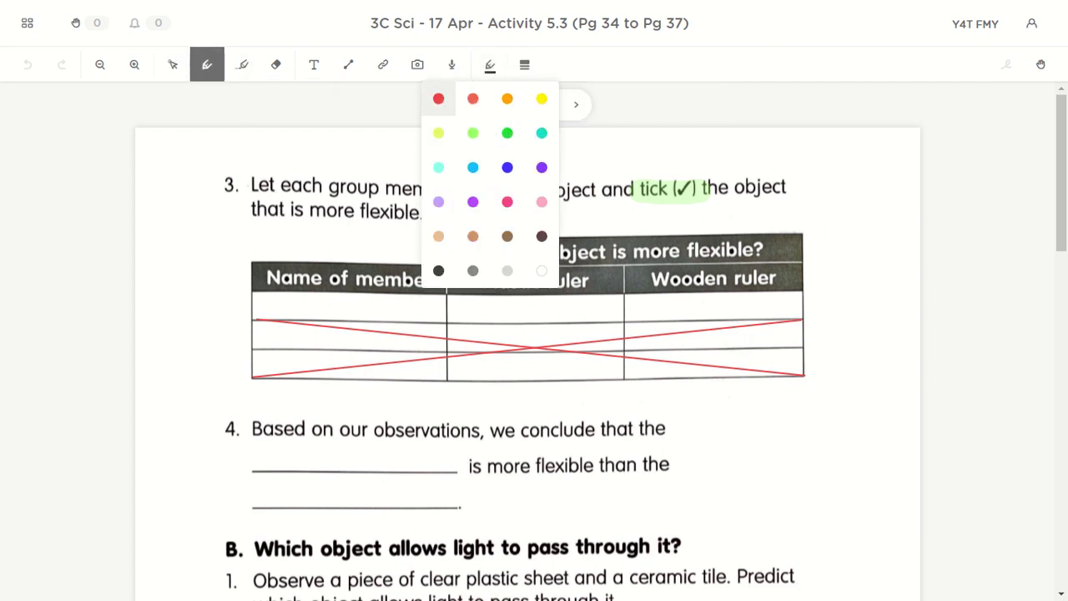
pyautogui.click(439, 100)
pyautogui.moveTo(508, 314); pyautogui.dragTo(537, 302)
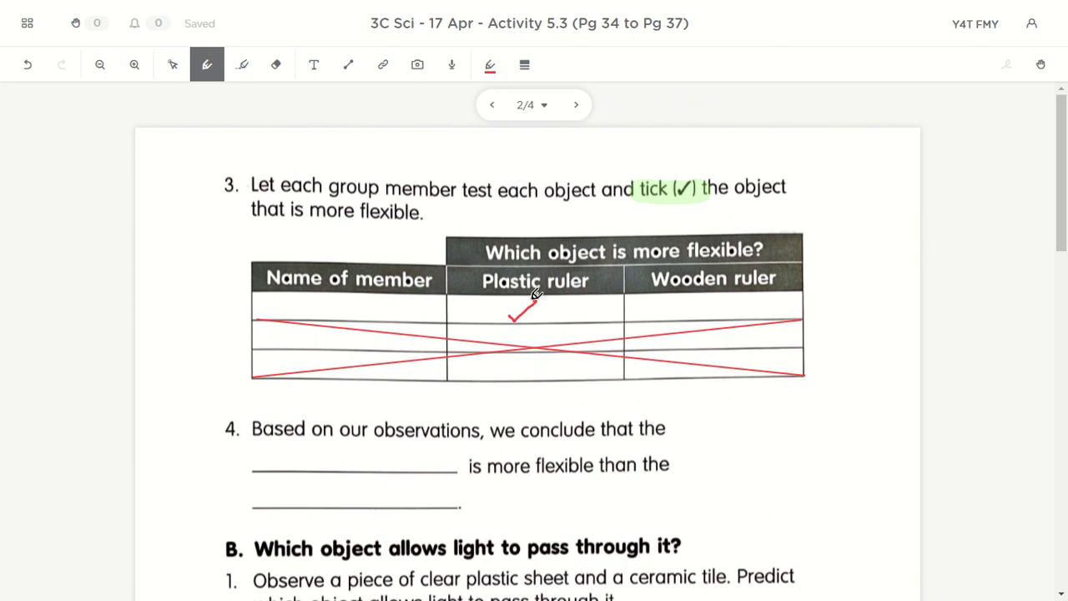
pyautogui.click(313, 65)
# Fill question 4's blanks in red with 'plastic / plastic ruler' and 'wood / wooden ruler'
pyautogui.click(264, 443)
pyautogui.moveTo(319, 460); pyautogui.dragTo(445, 482)
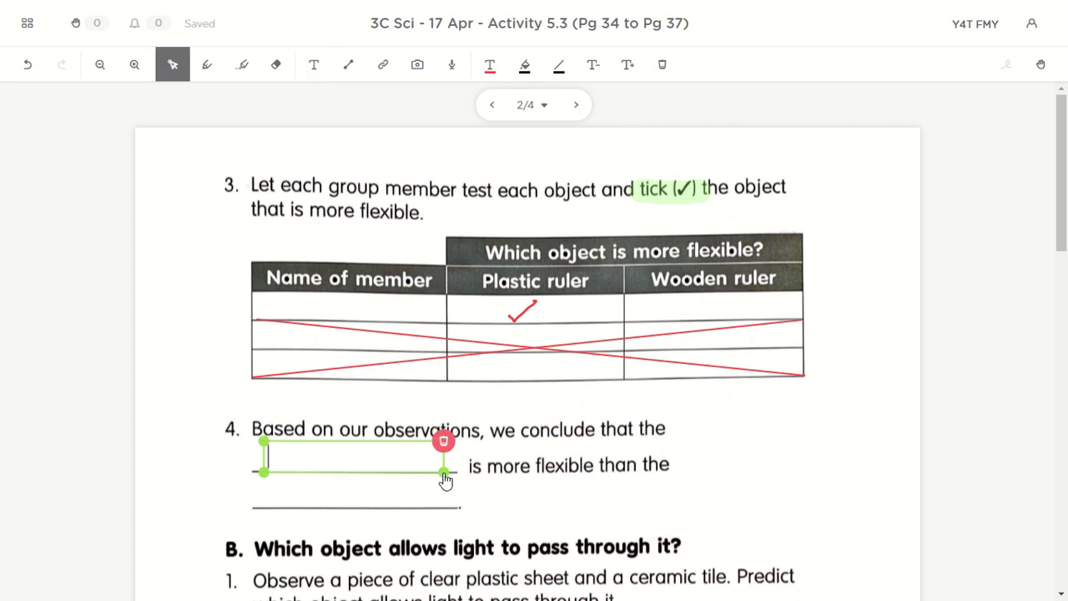
pyautogui.write('plastic / plastic')
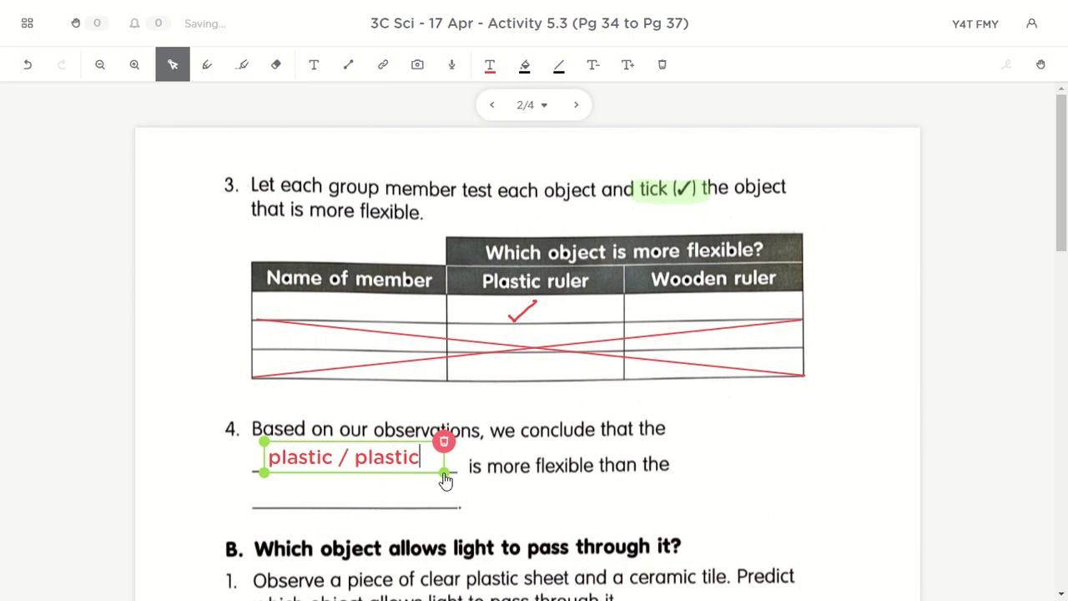
pyautogui.write(' ruler')
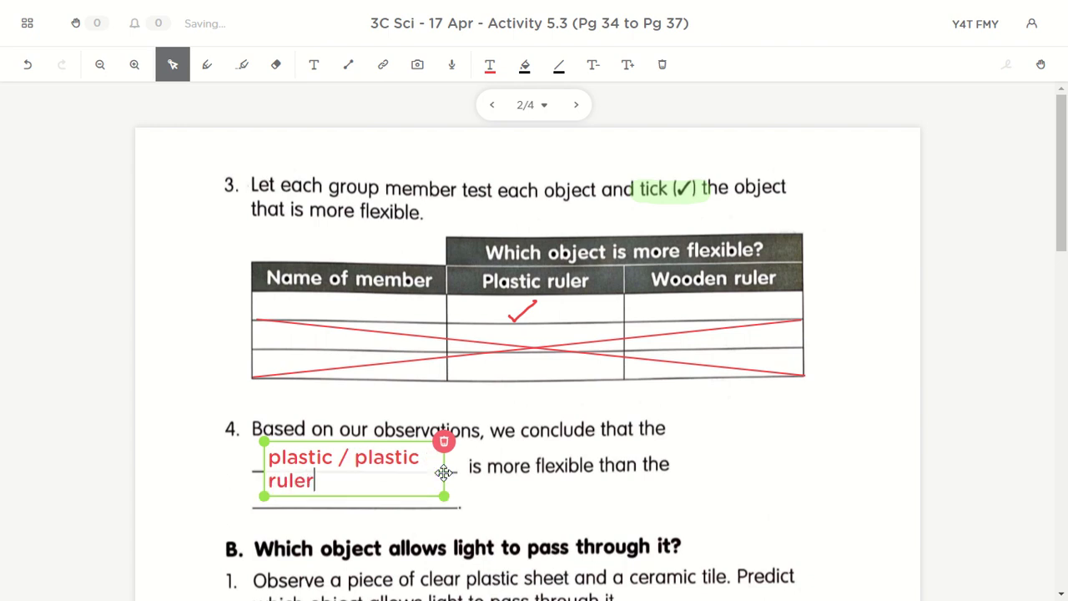
pyautogui.moveTo(265, 498); pyautogui.dragTo(216, 493)
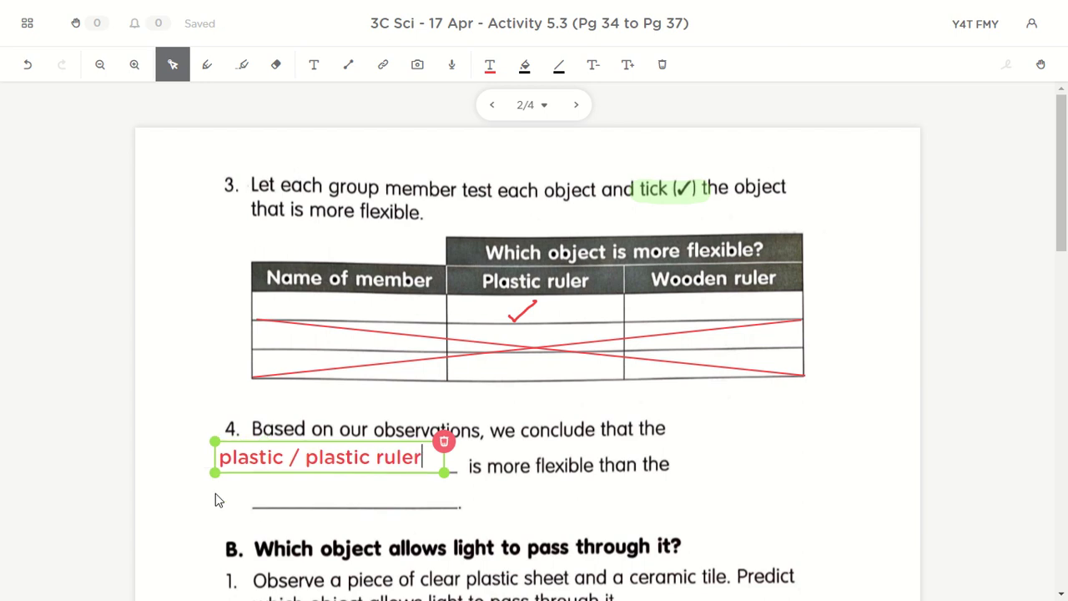
pyautogui.moveTo(422, 470); pyautogui.dragTo(456, 467)
pyautogui.click(310, 67)
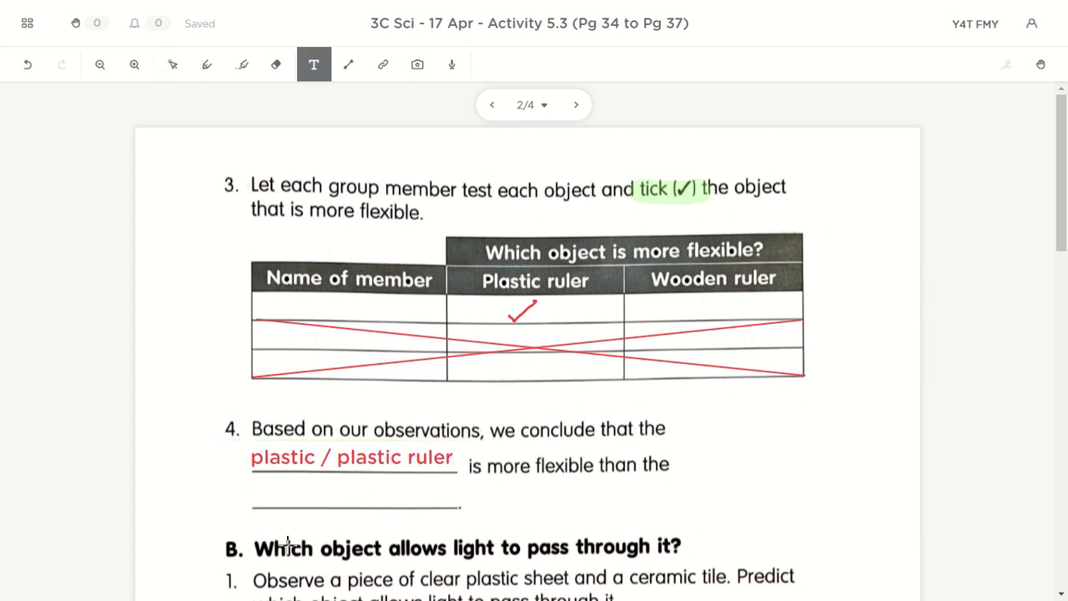
pyautogui.moveTo(261, 485); pyautogui.dragTo(464, 510)
pyautogui.write('wood / ')
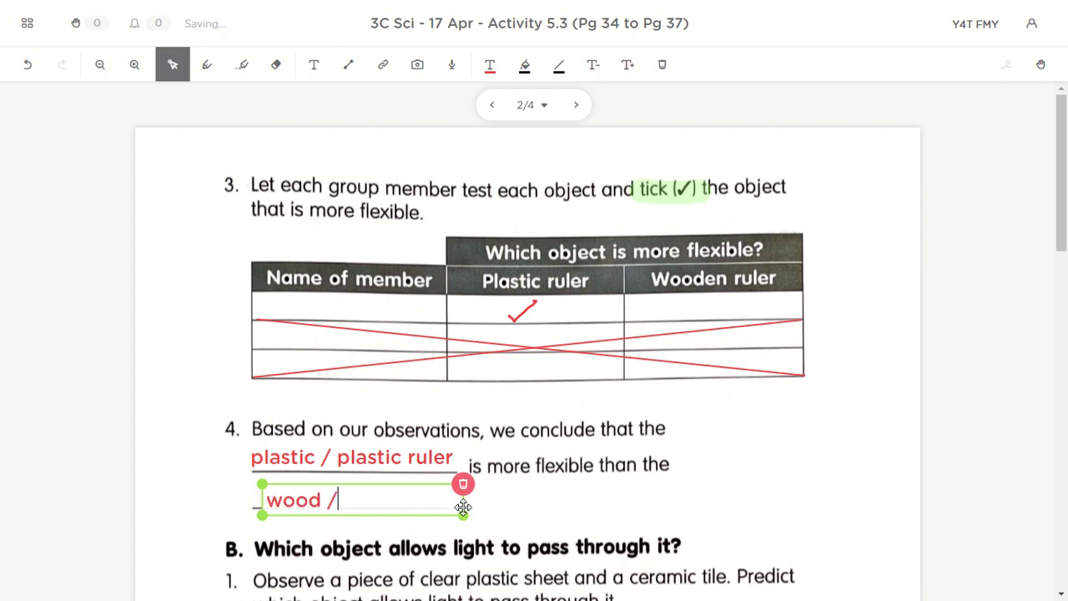
pyautogui.write('wooden ')
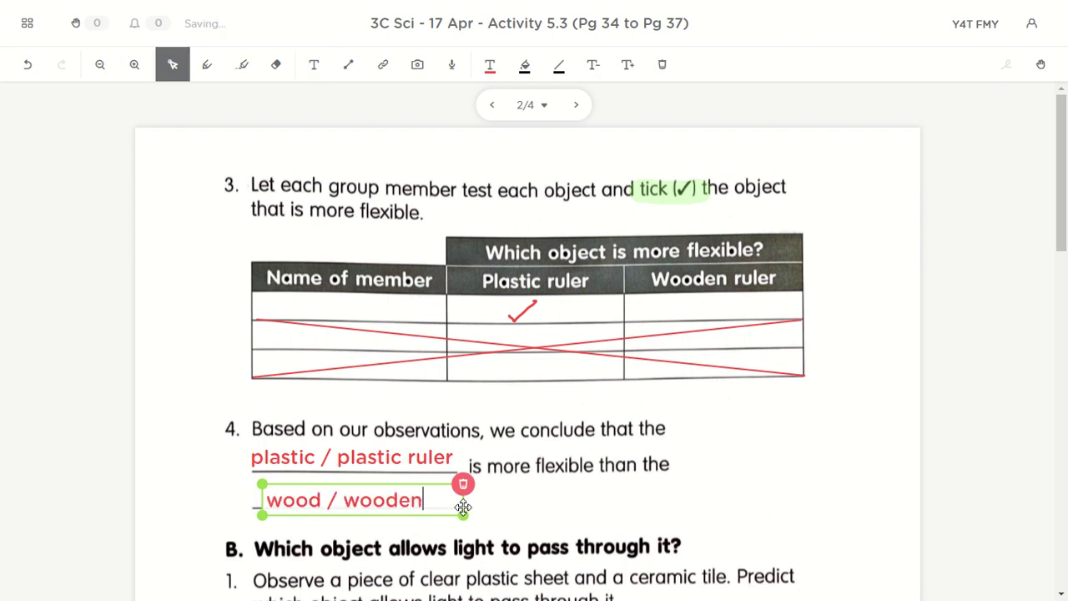
pyautogui.write('ruler')
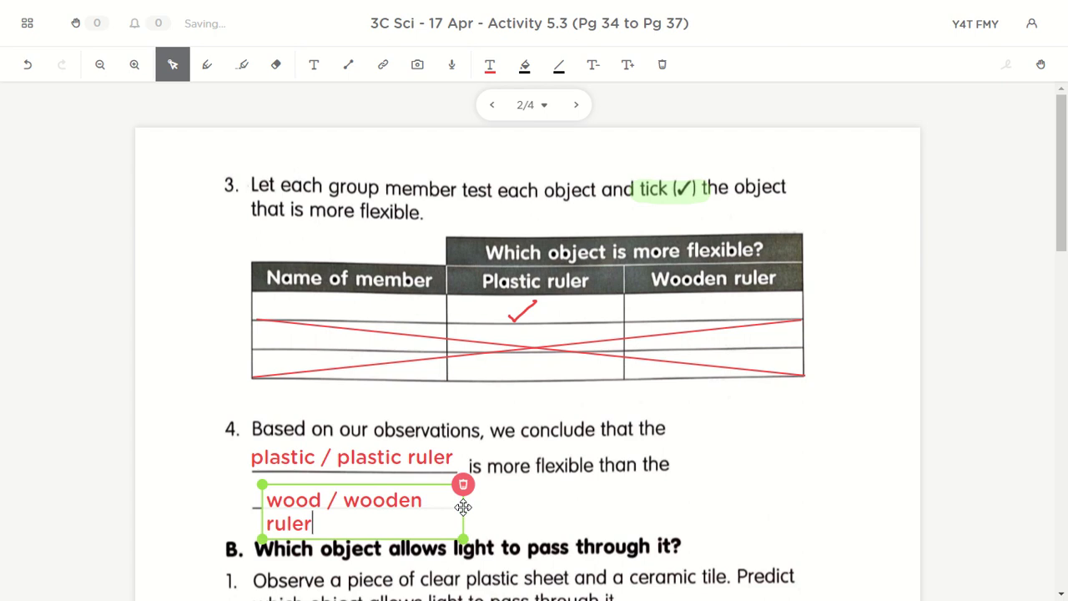
pyautogui.moveTo(465, 542); pyautogui.dragTo(494, 519)
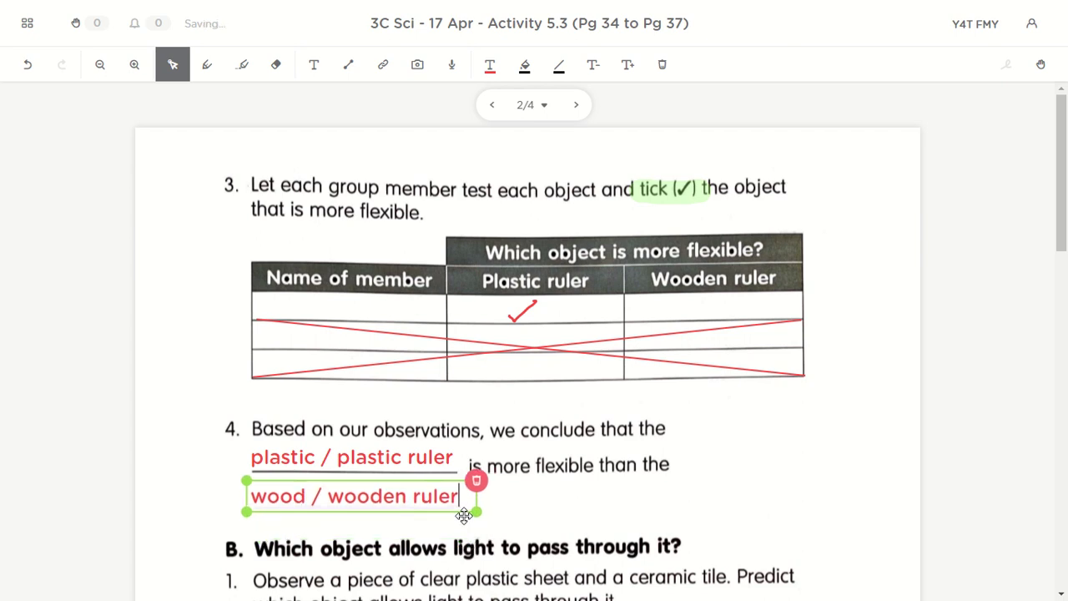
pyautogui.click(965, 473)
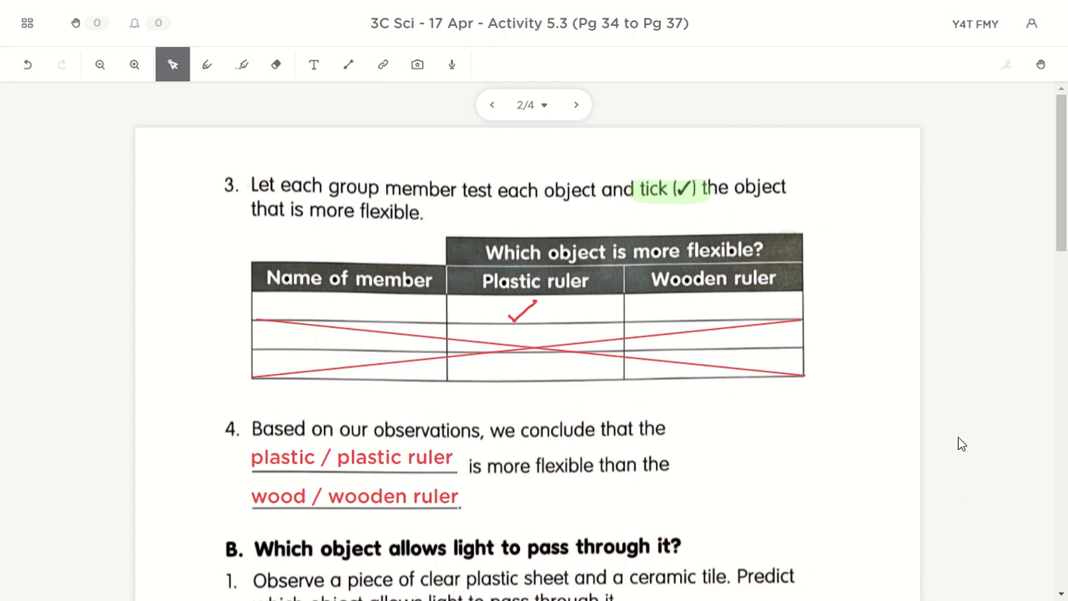
# Answer section B question 1 with the red text 'clear plastic sheet'
pyautogui.scroll(-4, 958, 437)
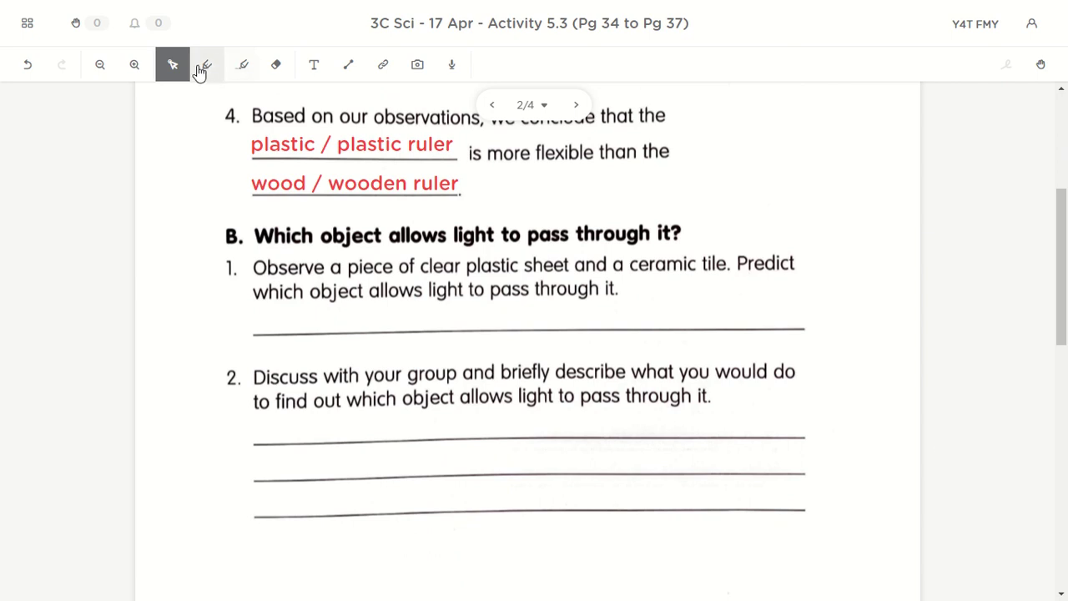
pyautogui.click(313, 70)
pyautogui.moveTo(257, 304); pyautogui.dragTo(483, 333)
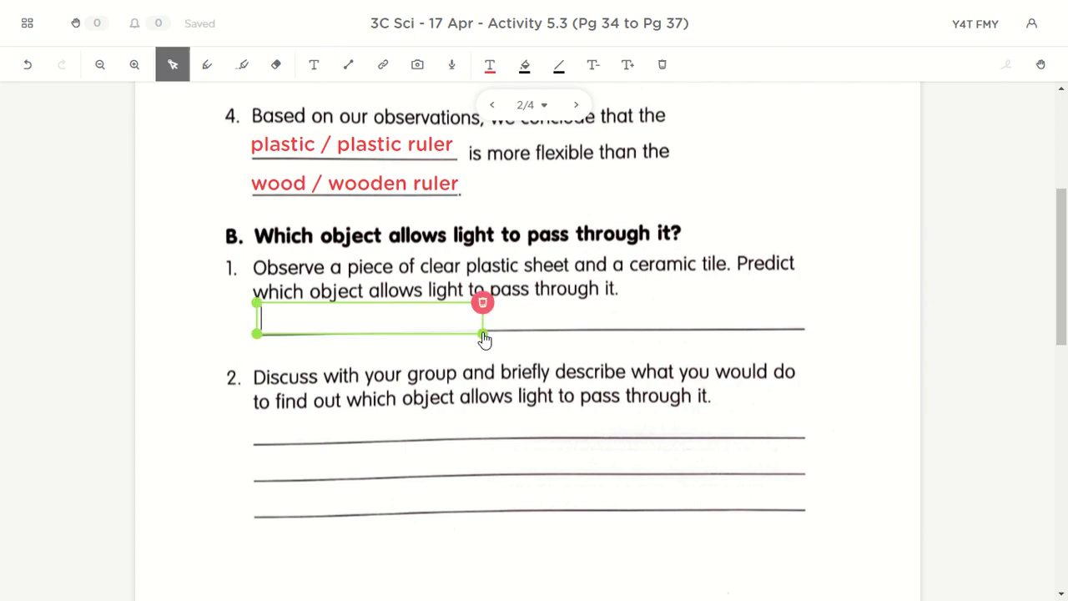
pyautogui.write('clear ')
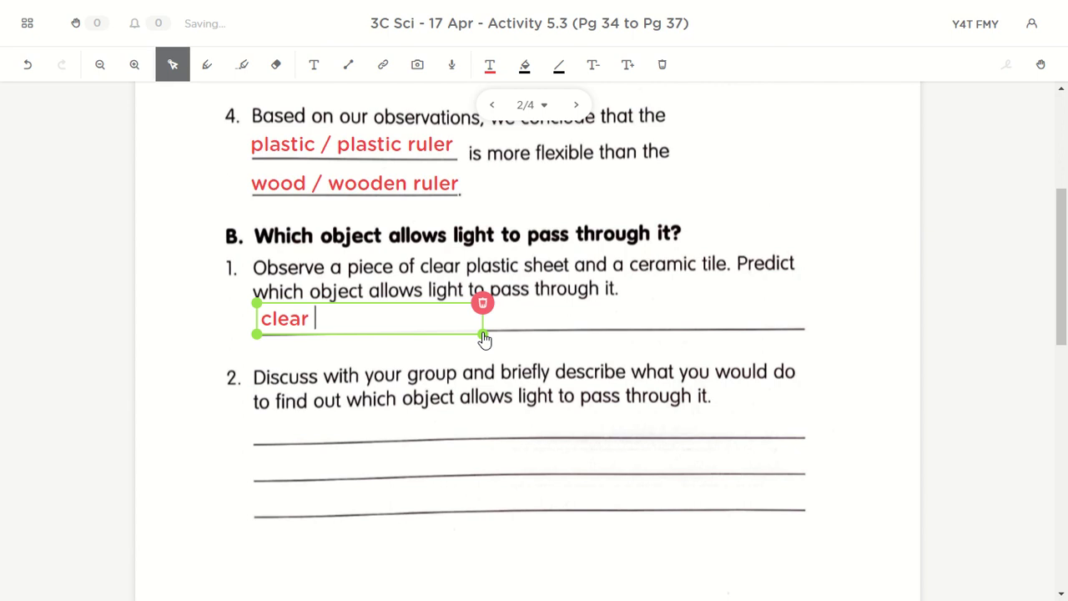
pyautogui.write('plastic sheet')
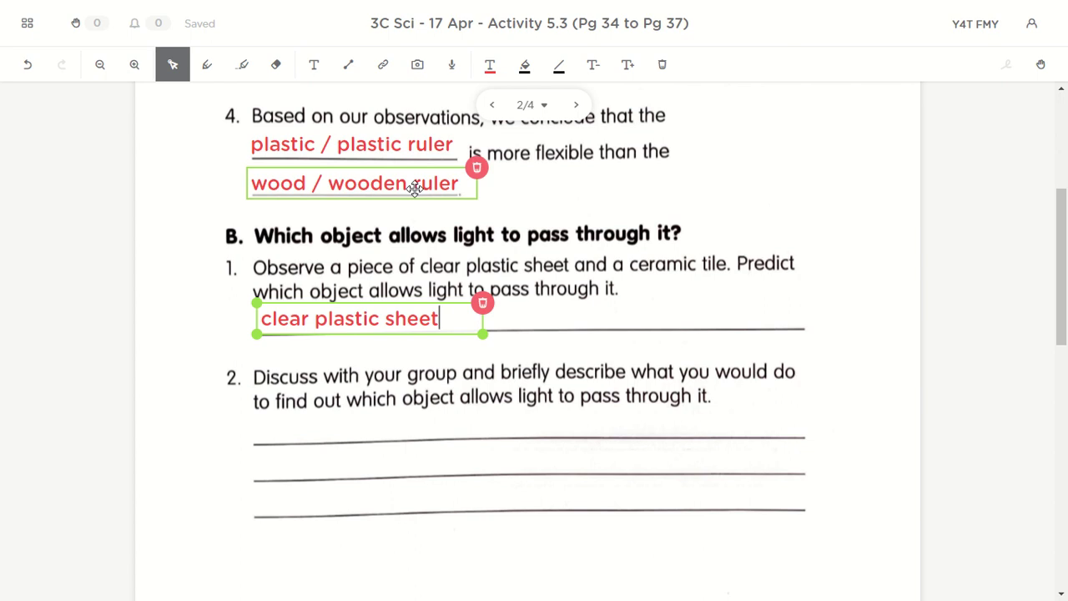
# Highlight 'what you would do to find out' in question B2 in yellow
pyautogui.click(241, 64)
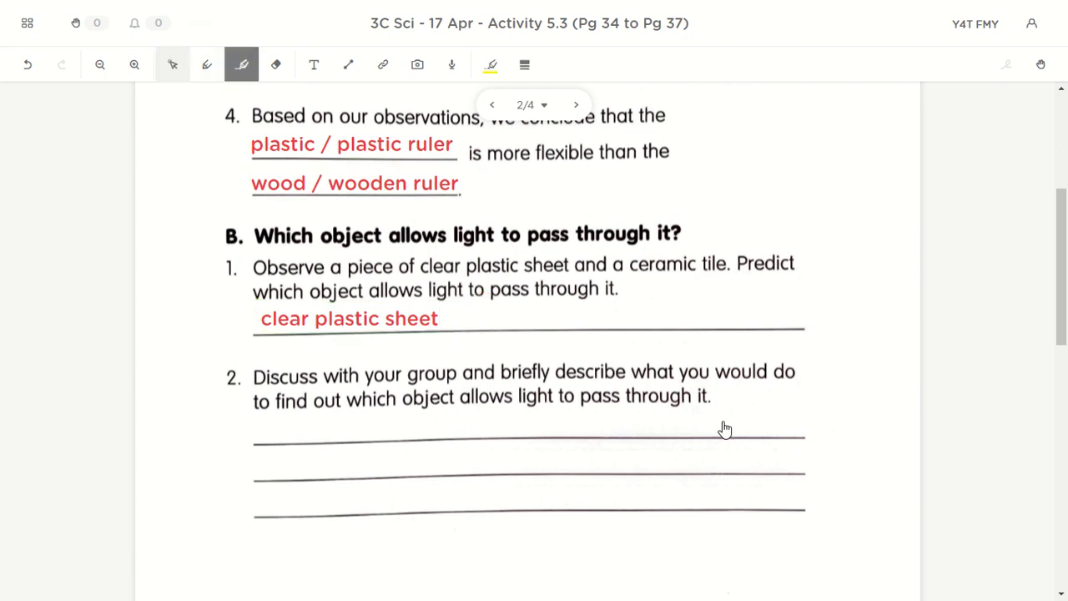
pyautogui.moveTo(628, 369)
pyautogui.mouseDown()
pyautogui.moveTo(758, 364)
pyautogui.moveTo(802, 379)
pyautogui.mouseUp()
pyautogui.moveTo(229, 397); pyautogui.dragTo(342, 398)
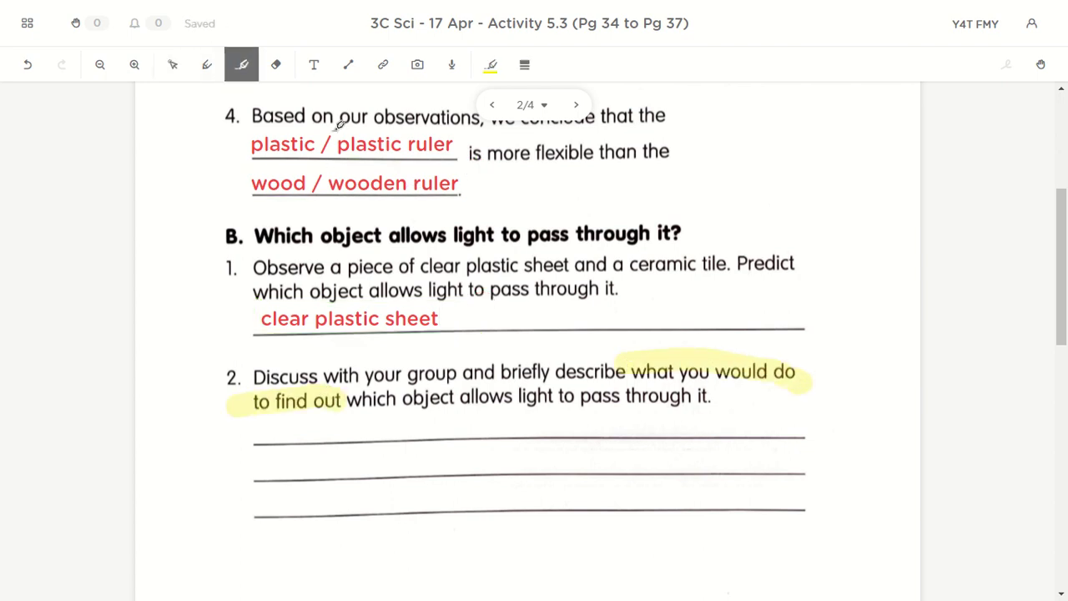